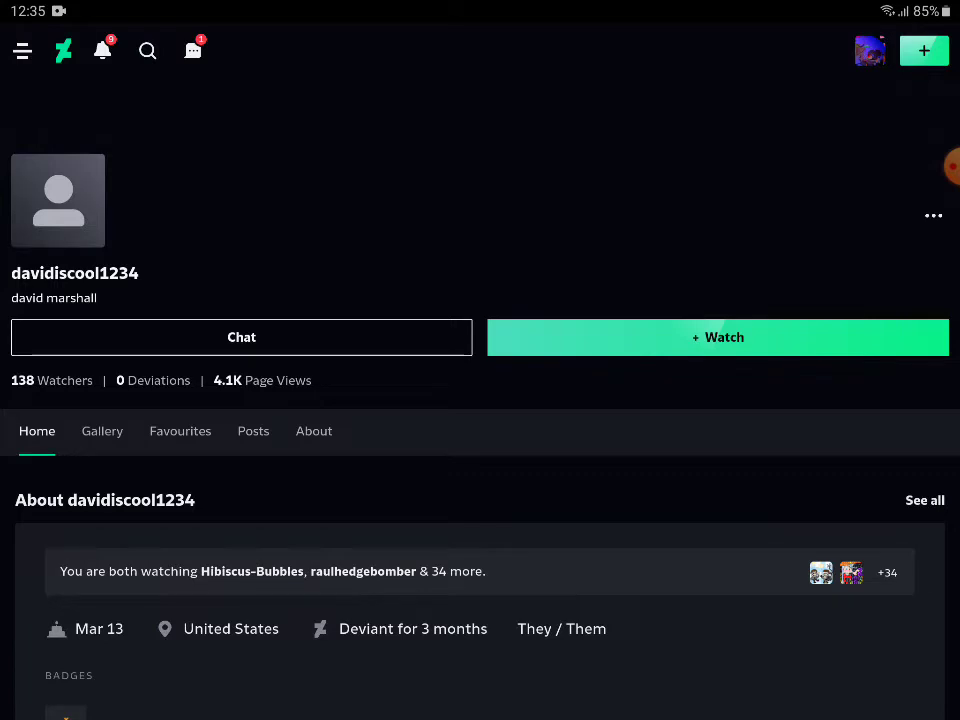
# - Show the user's Favourites with the Featured collection of 388 artworks
pyautogui.click(180, 430)
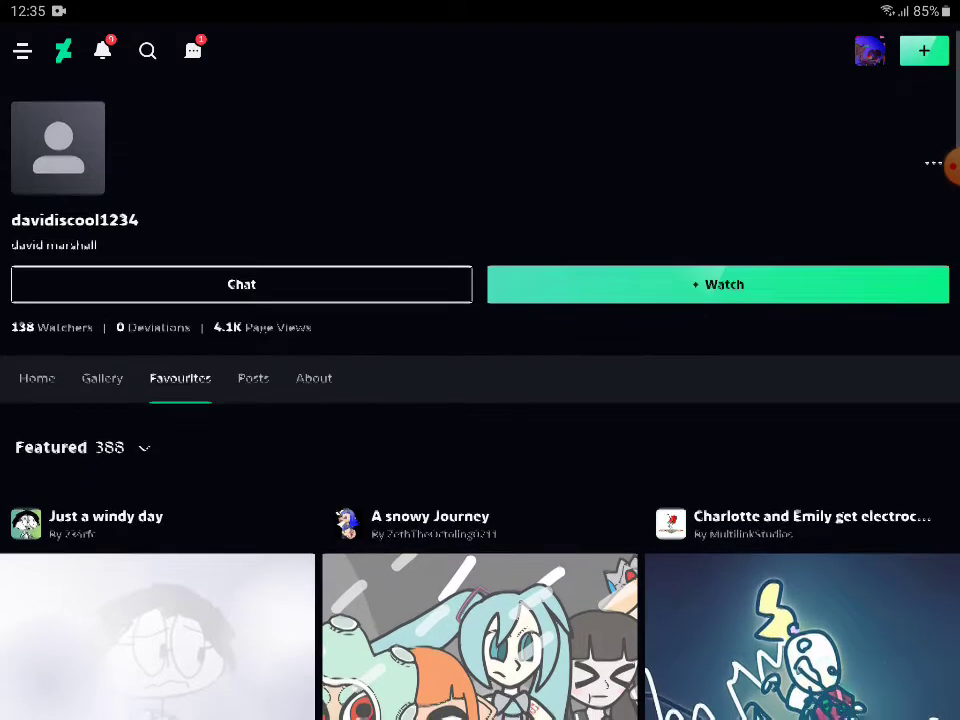
pyautogui.scroll(-5, 480, 450)
pyautogui.scroll(-5, 480, 400)
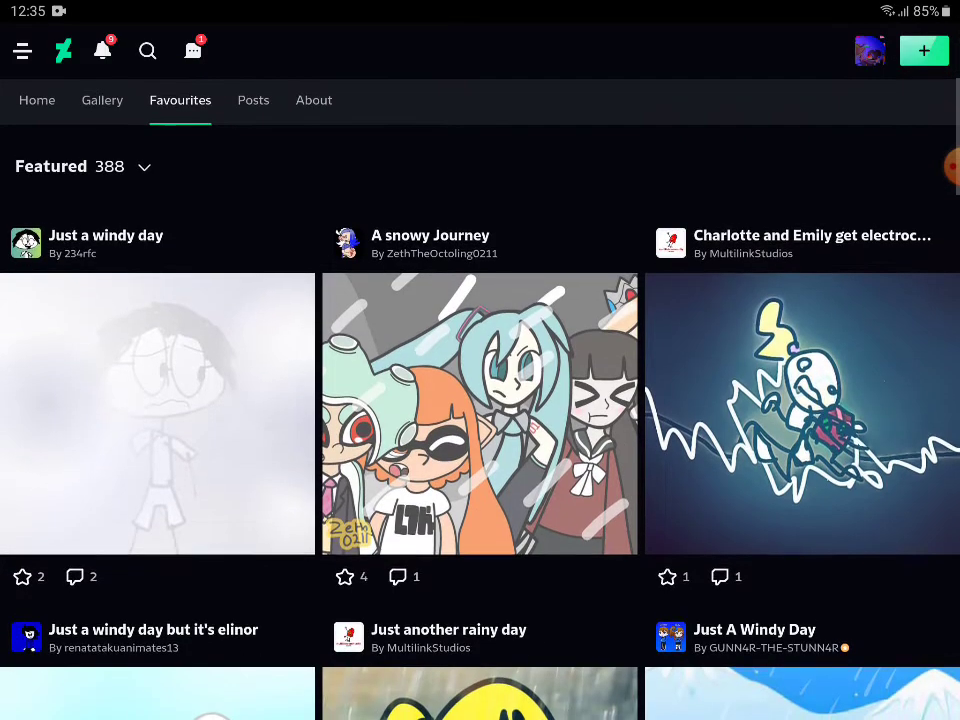
pyautogui.scroll(5, 480, 400)
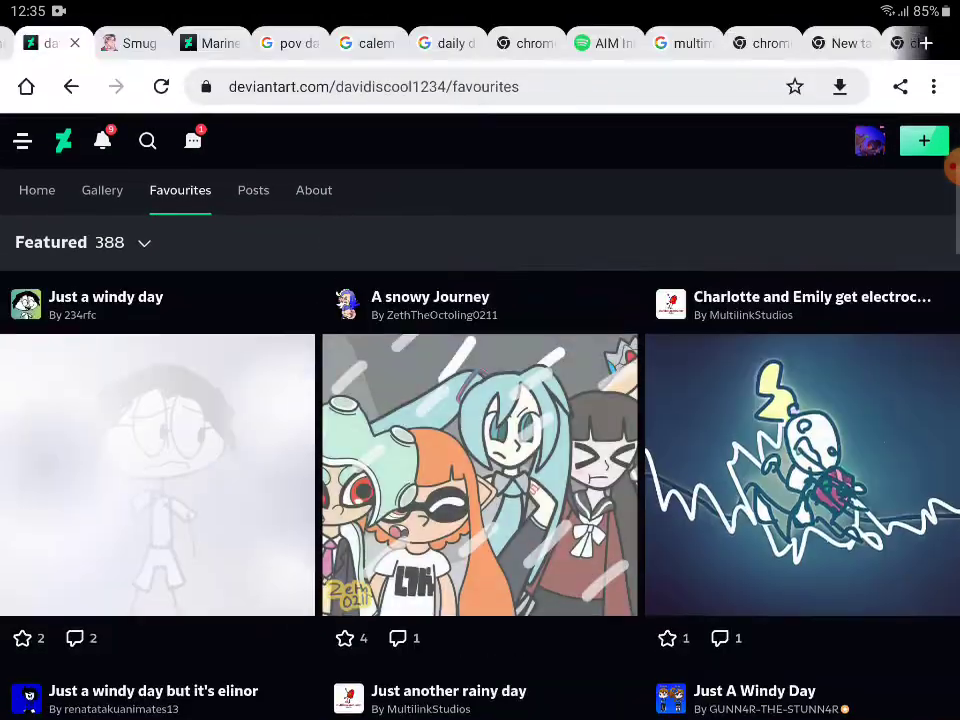
pyautogui.scroll(3, 480, 400)
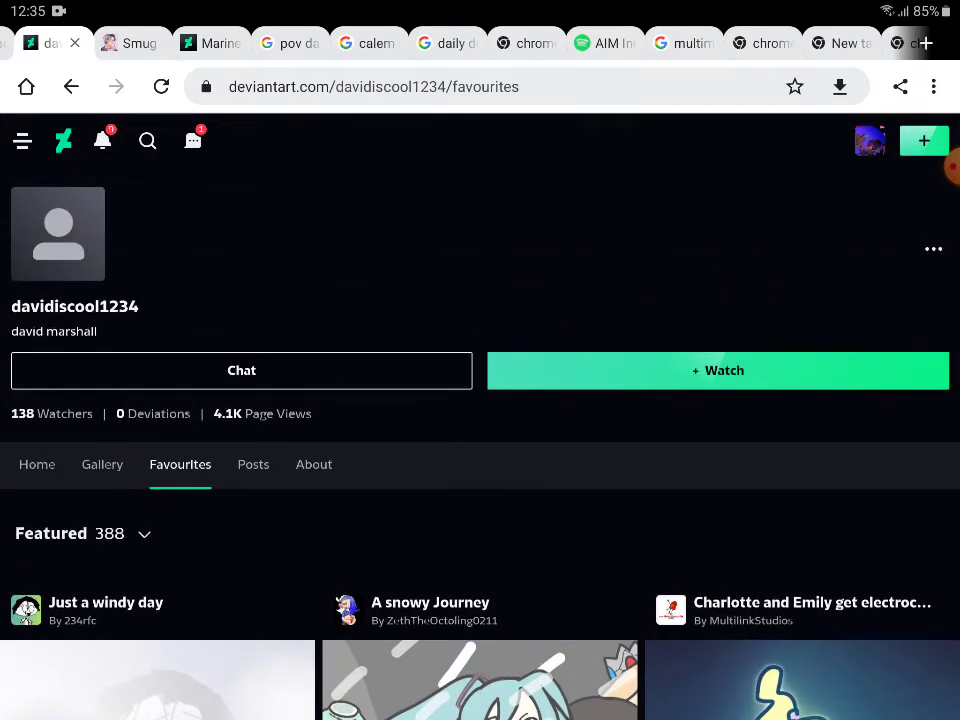
# - Return to the profile Home overview with its About section, shared watches and badges
pyautogui.click(37, 464)
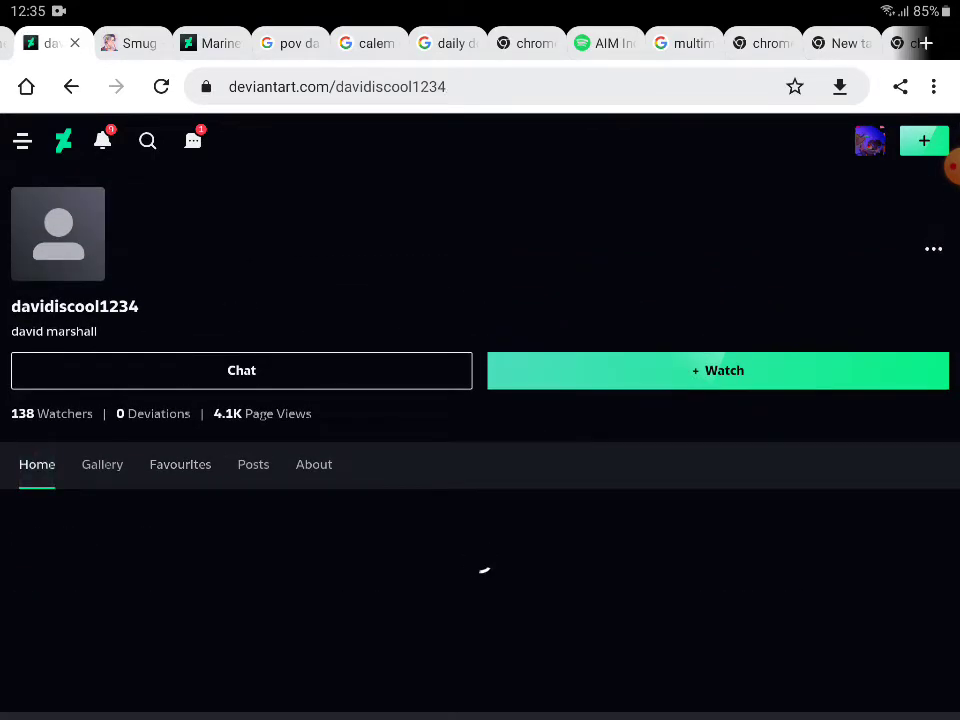